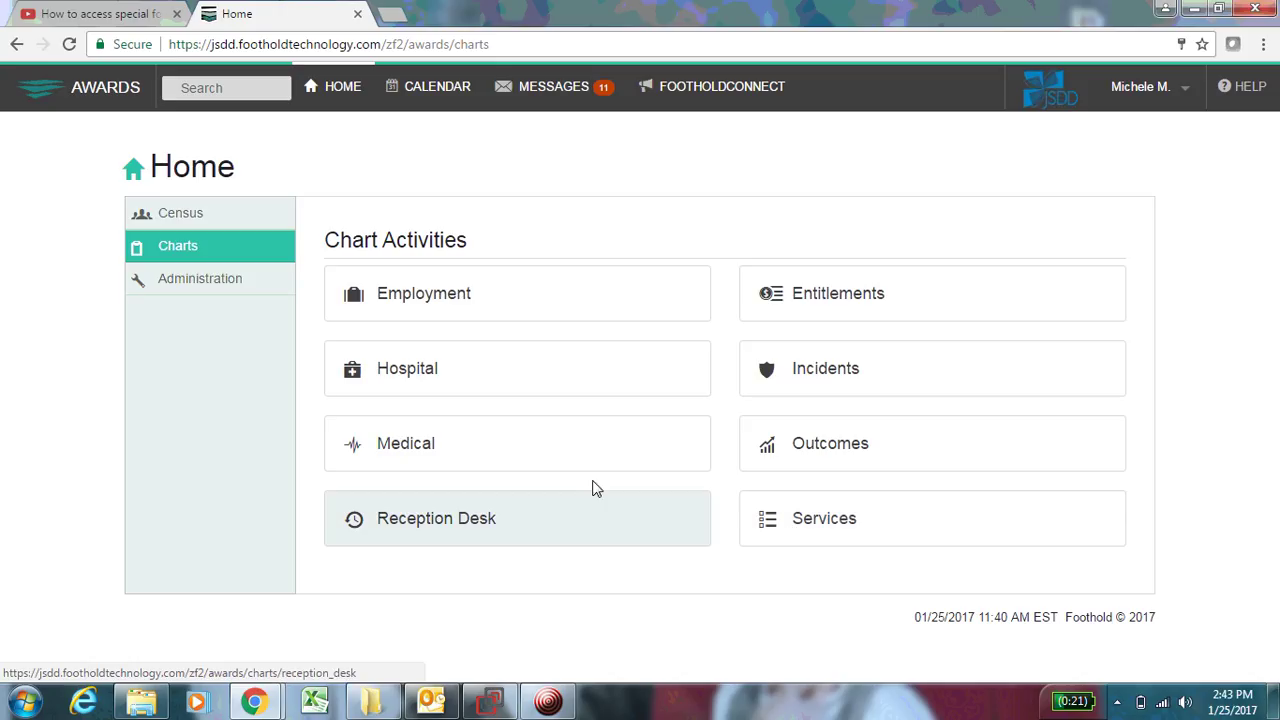
# - Open the Medical Chart Menu and review its available charts and forms, from Medication Monitoring to Monthly Weight Chart
pyautogui.click(551, 444)
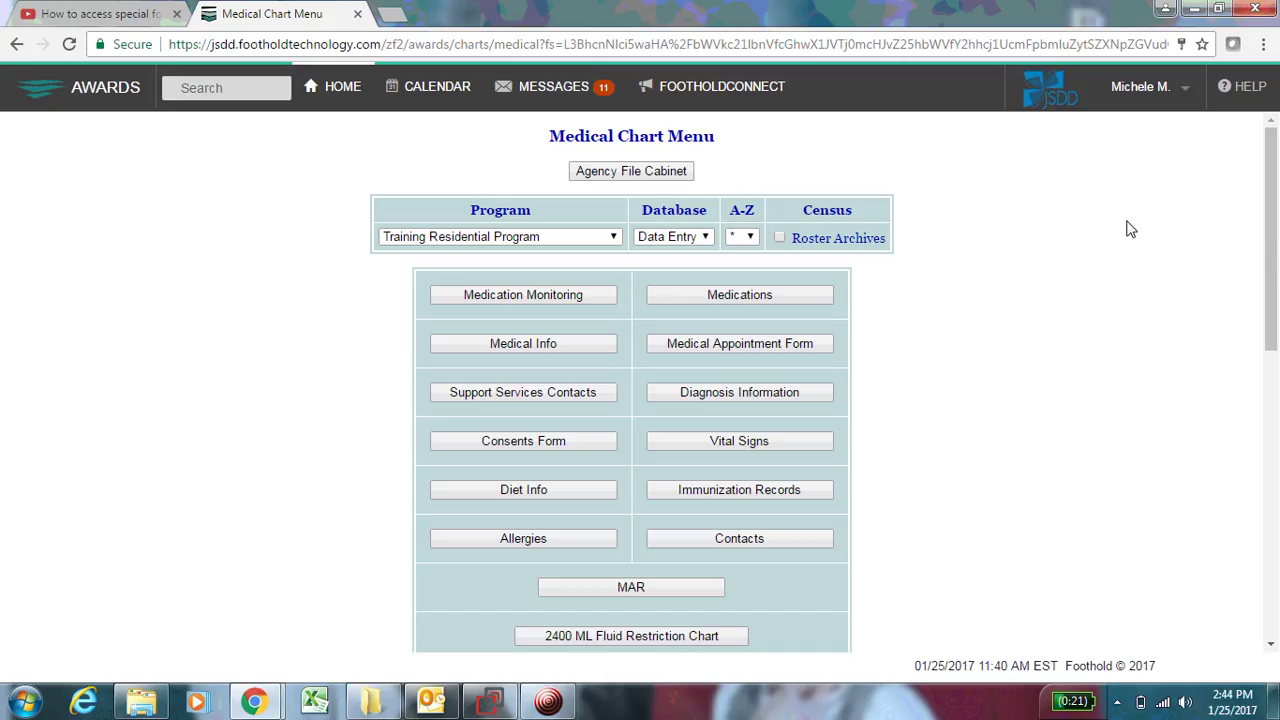
pyautogui.moveTo(1276, 178); pyautogui.dragTo(1266, 212)
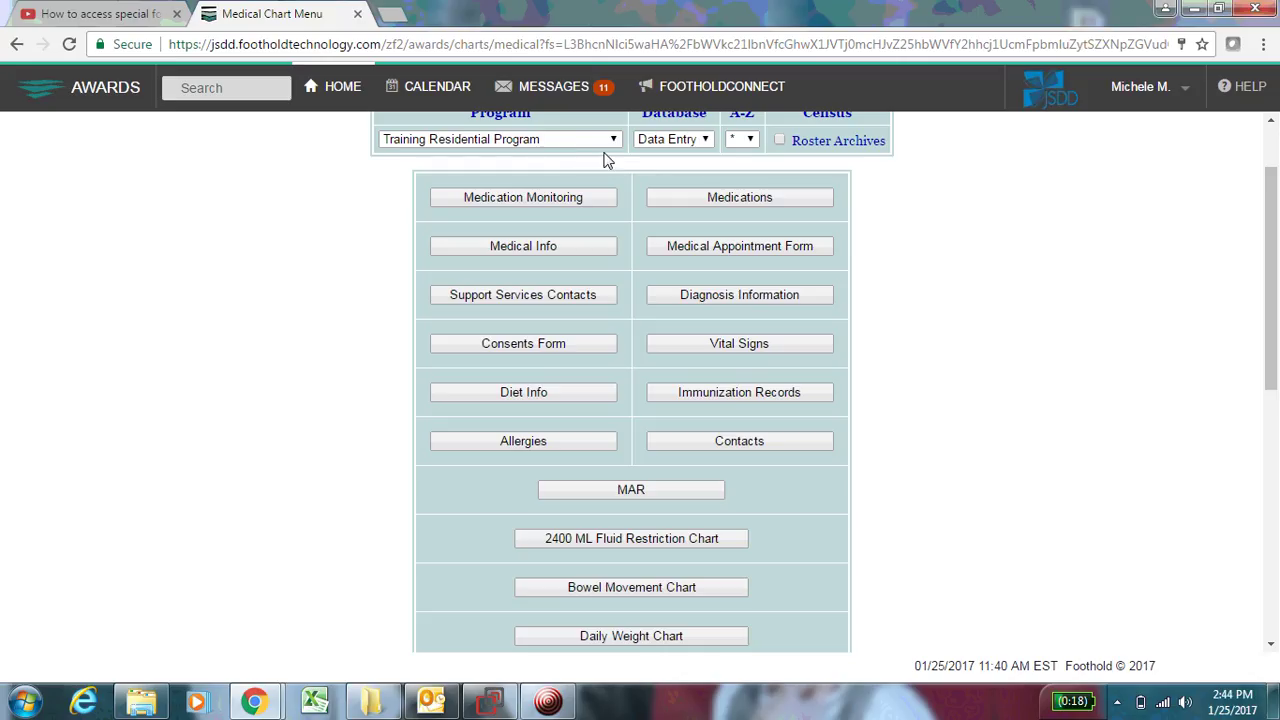
pyautogui.moveTo(1265, 234); pyautogui.dragTo(1266, 323)
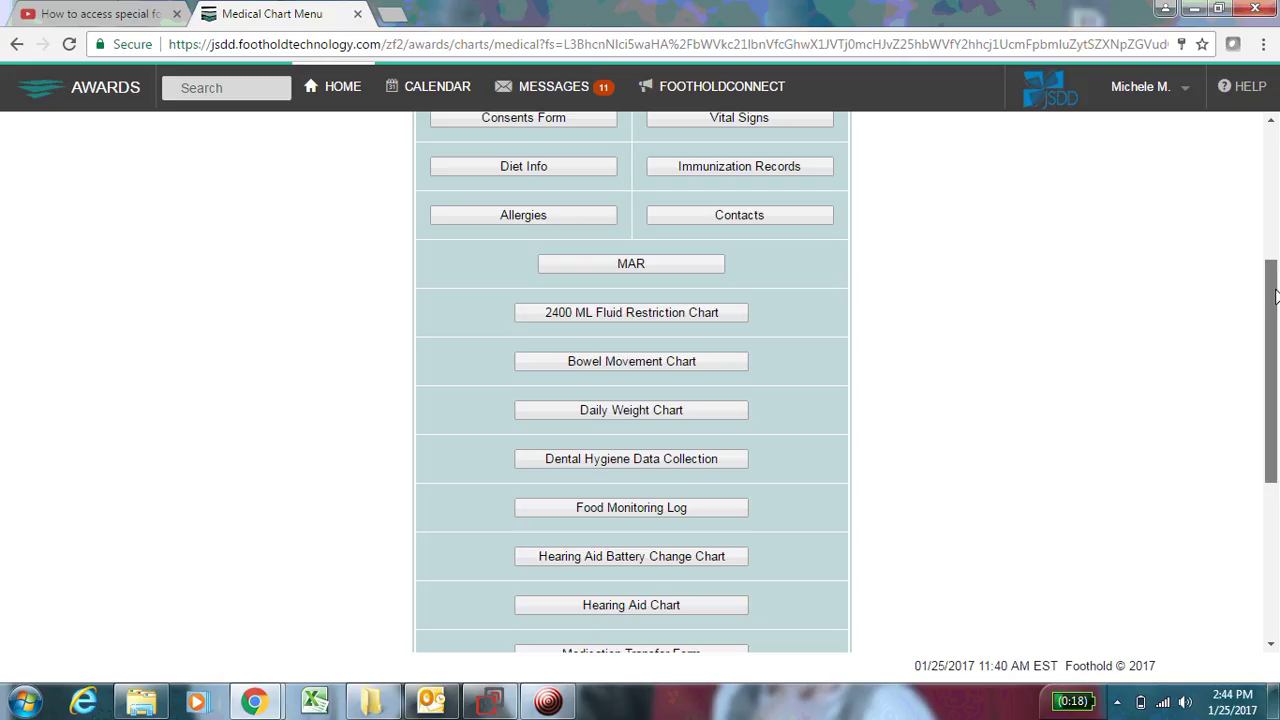
pyautogui.moveTo(1275, 295)
pyautogui.mouseDown()
pyautogui.moveTo(1277, 470)
pyautogui.moveTo(1277, 222)
pyautogui.moveTo(1277, 366)
pyautogui.mouseUp()
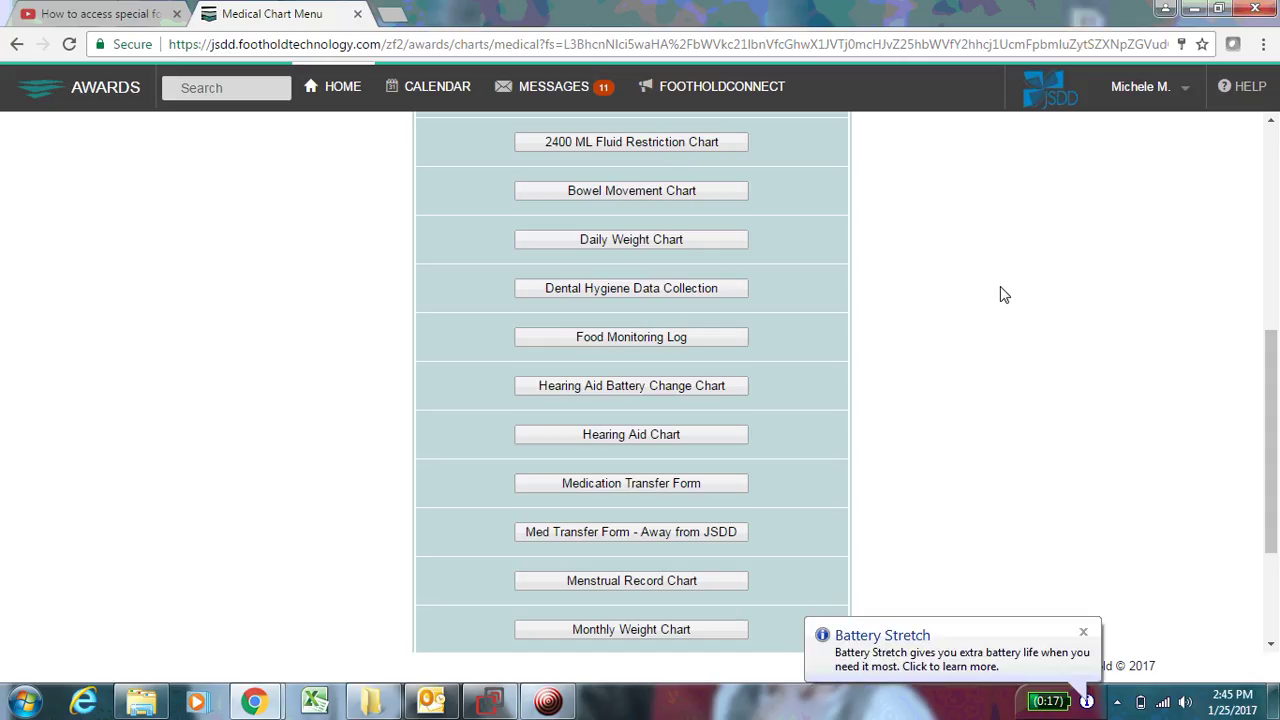
pyautogui.click(1083, 632)
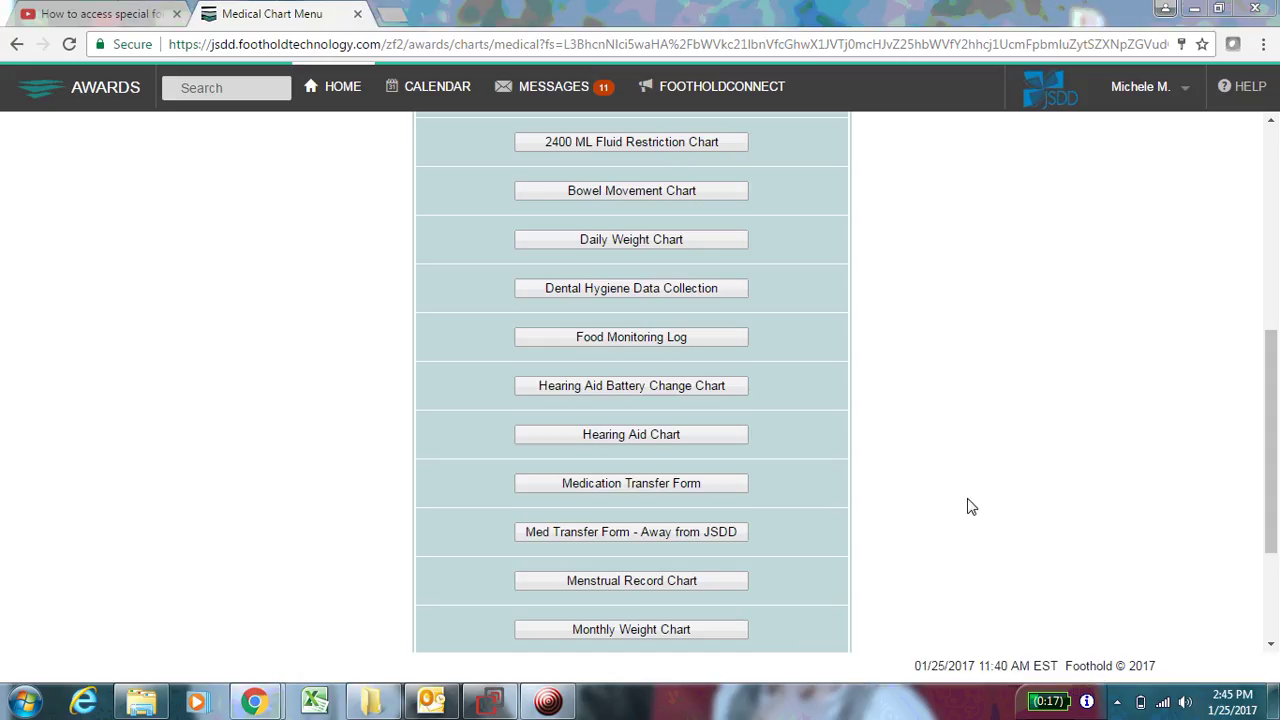
# - Open the Daily Weight Chart index for the preselected resident with the date range 12/01/2016 to 01/31/2017
pyautogui.click(671, 246)
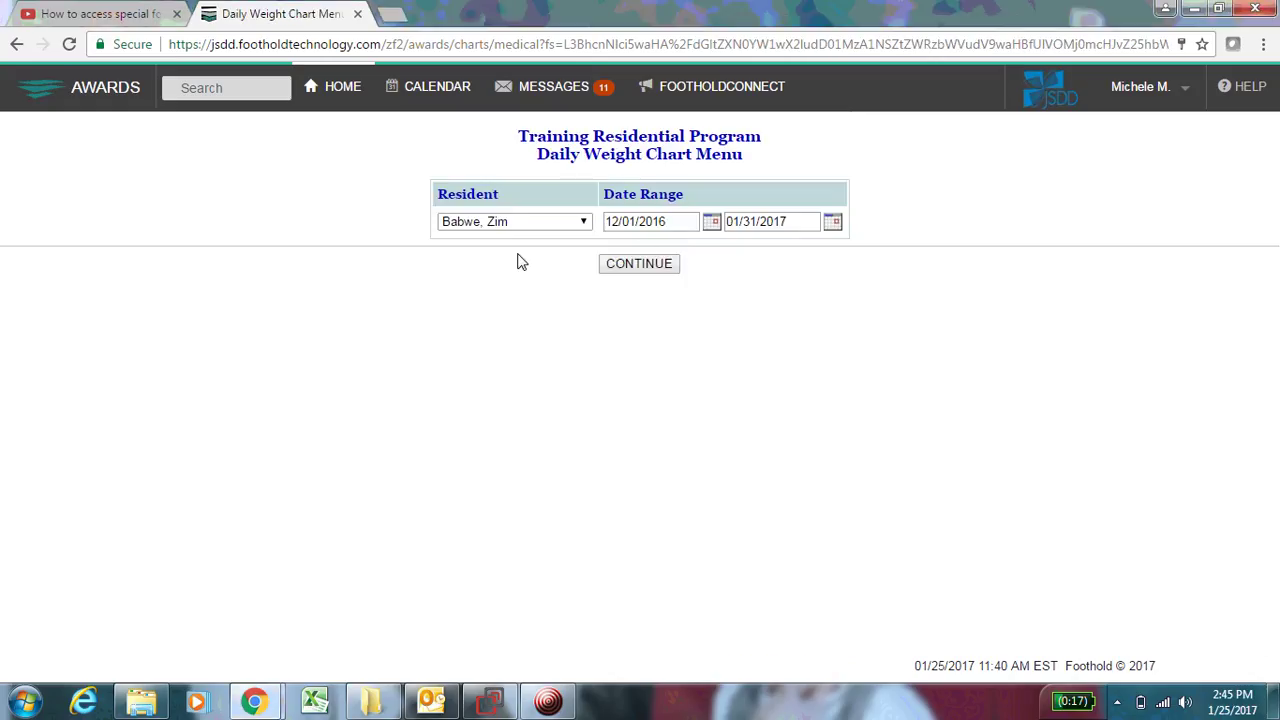
pyautogui.click(630, 265)
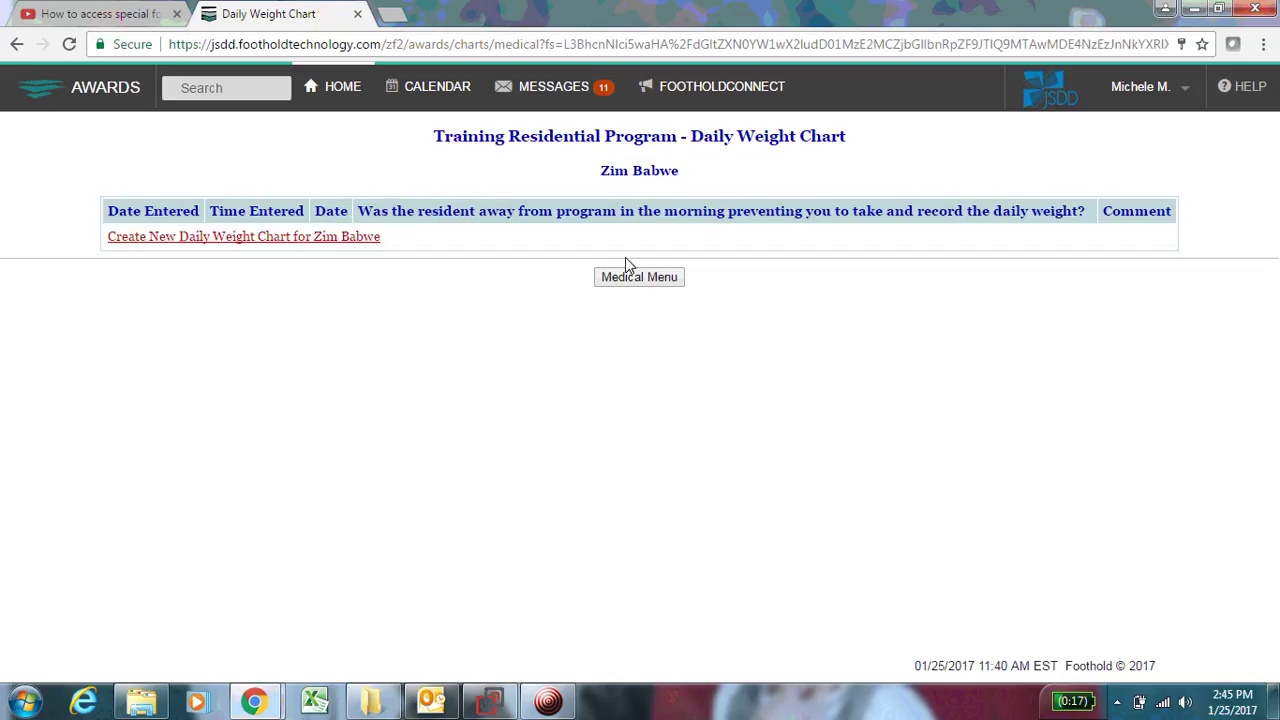
pyautogui.press('XF86MonBrightnessUp')
pyautogui.press('XF86MonBrightnessUp')
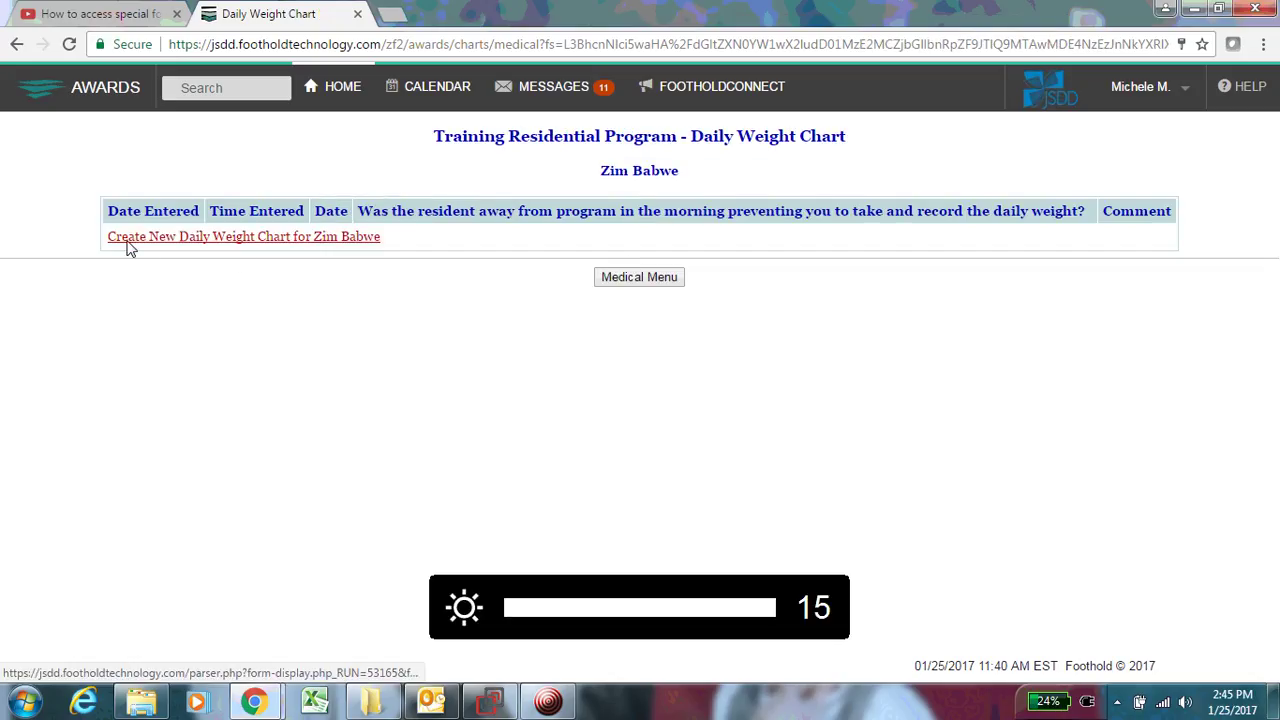
# - Start a new Daily Weight Chart for the resident and try to fill in the date and away-from-program fields
pyautogui.click(189, 237)
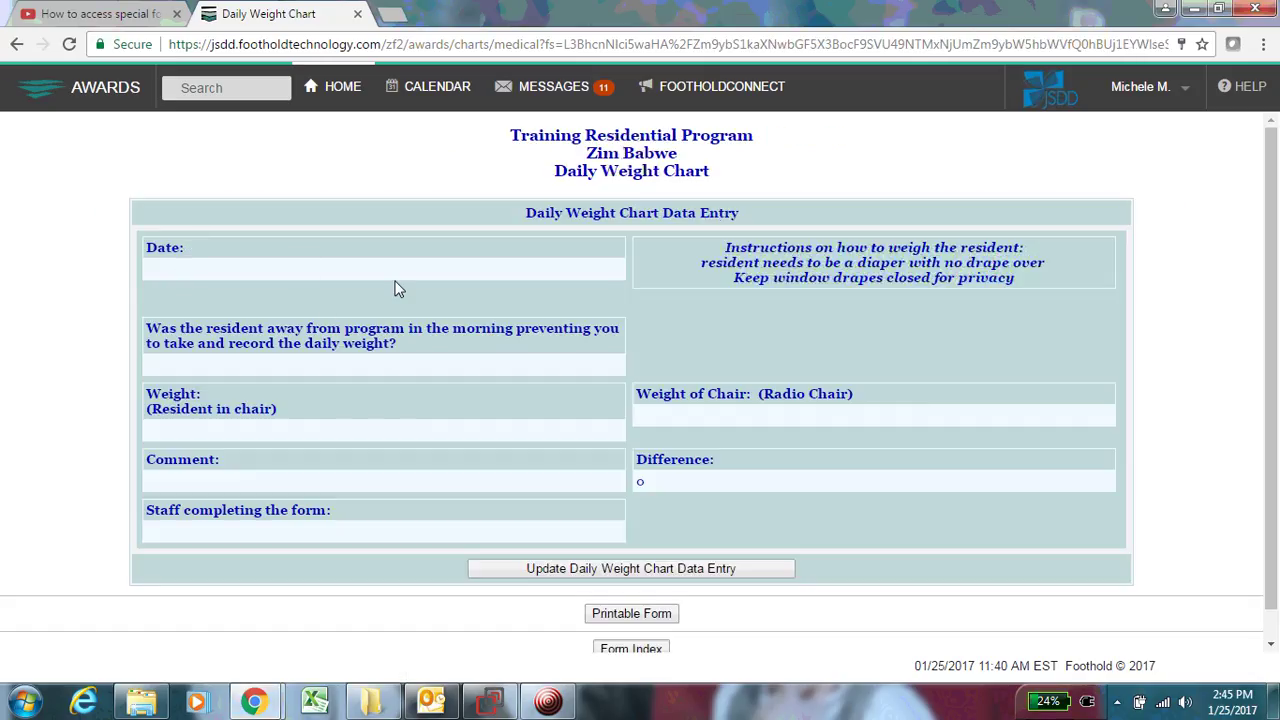
pyautogui.click(280, 274)
pyautogui.click(266, 372)
pyautogui.doubleClick(240, 266)
pyautogui.click(249, 357)
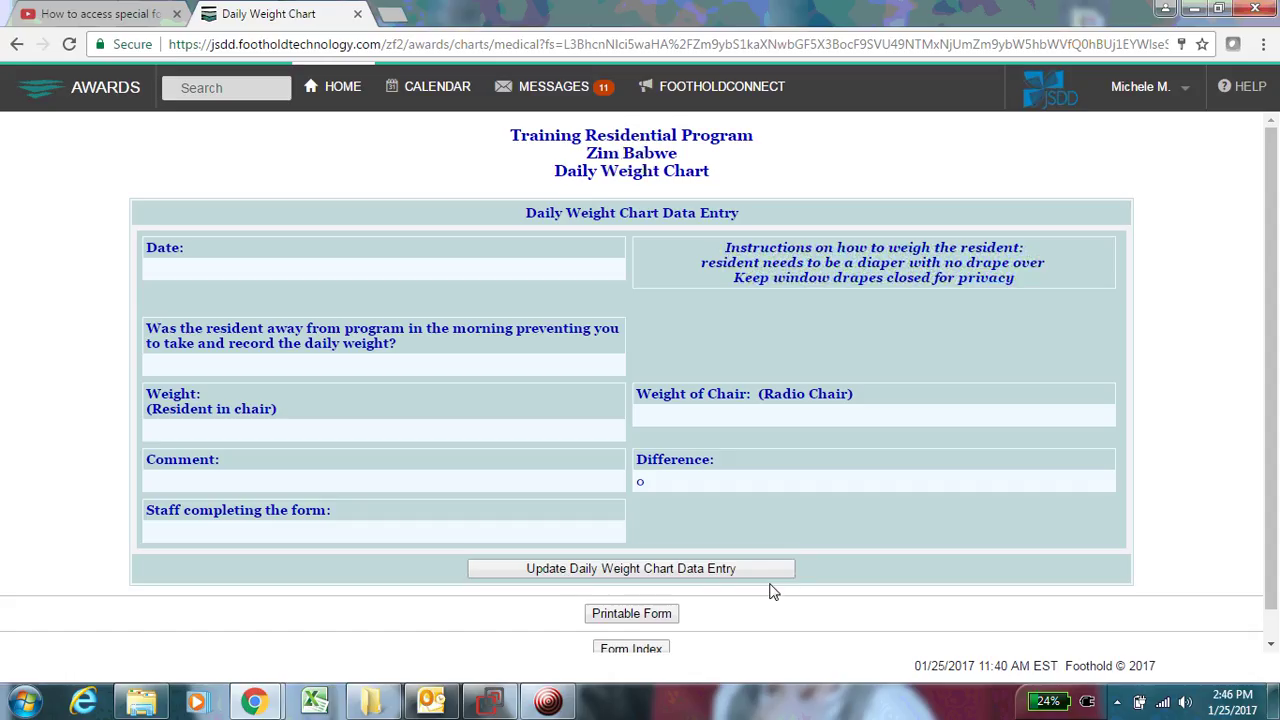
# - Open the Daily Weight Chart data entry section for editing and review its required fields
pyautogui.click(541, 570)
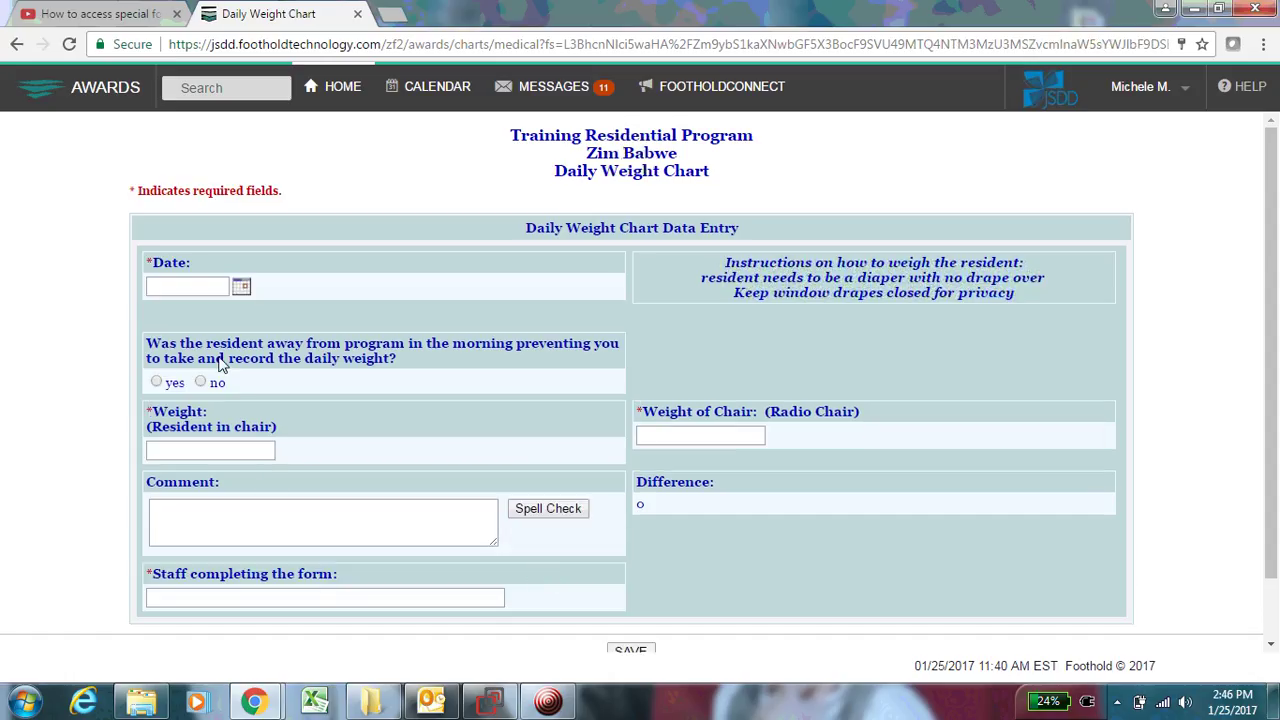
pyautogui.scroll(-2, 609, 397)
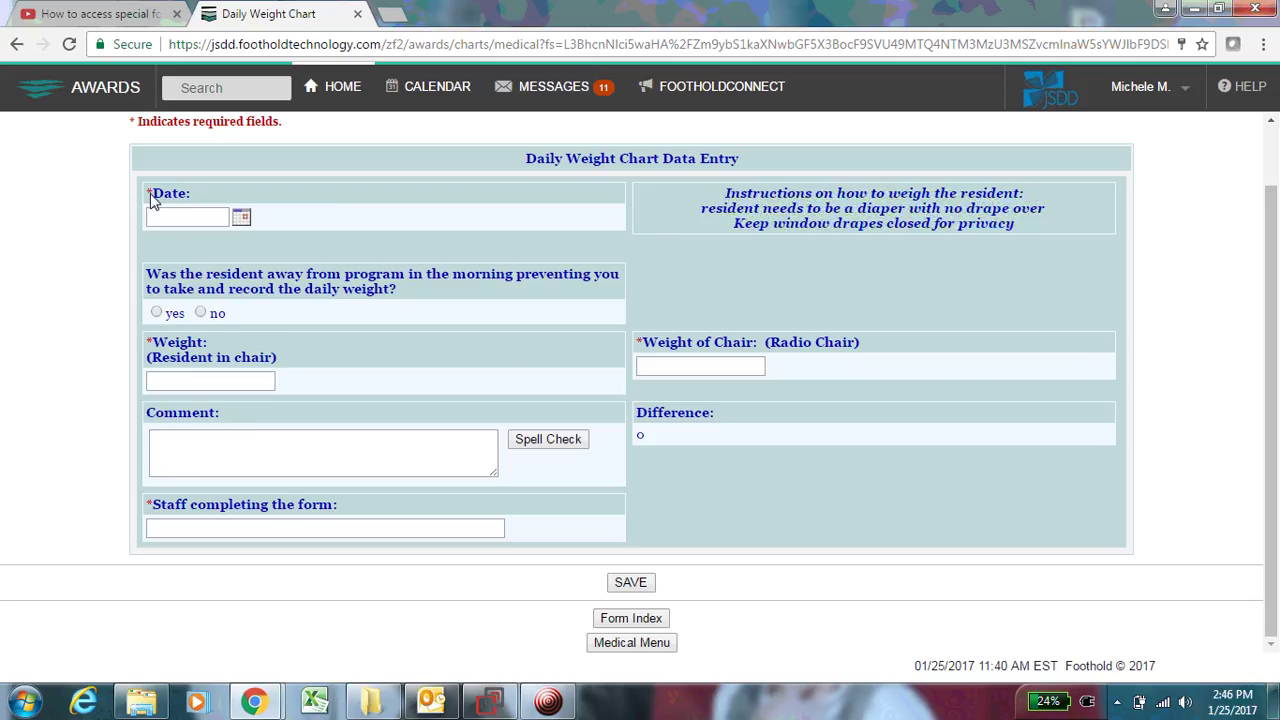
pyautogui.click(640, 583)
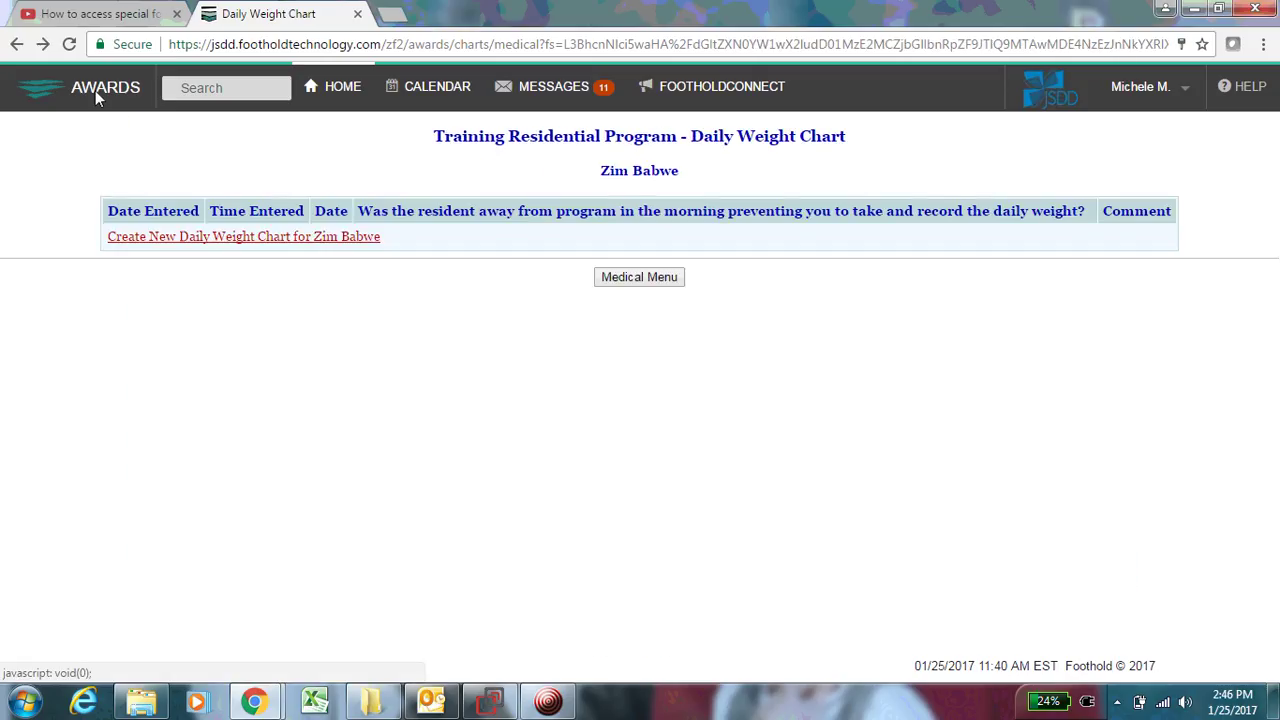
# - Return to the Medical Chart Menu and look through its full list of medical charts and forms
pyautogui.hotkey('alt', 'Left')
pyautogui.hotkey('alt', 'Left')
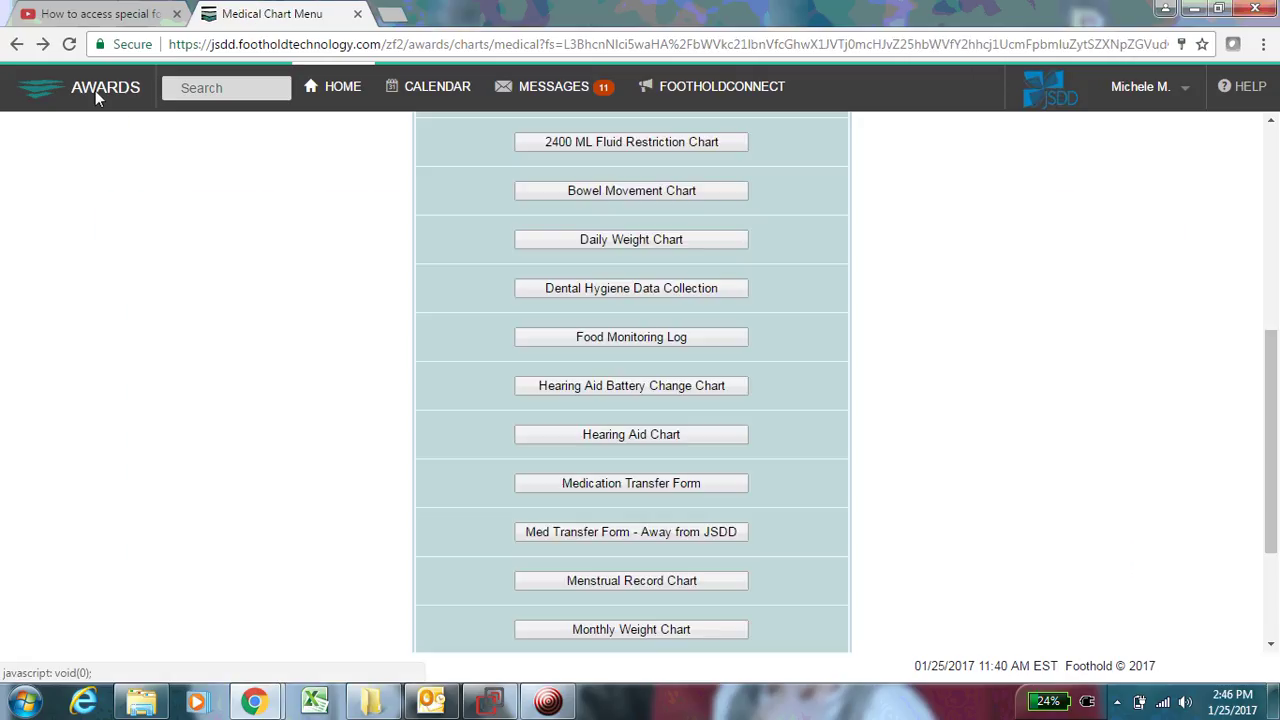
pyautogui.scroll(5, 885, 443)
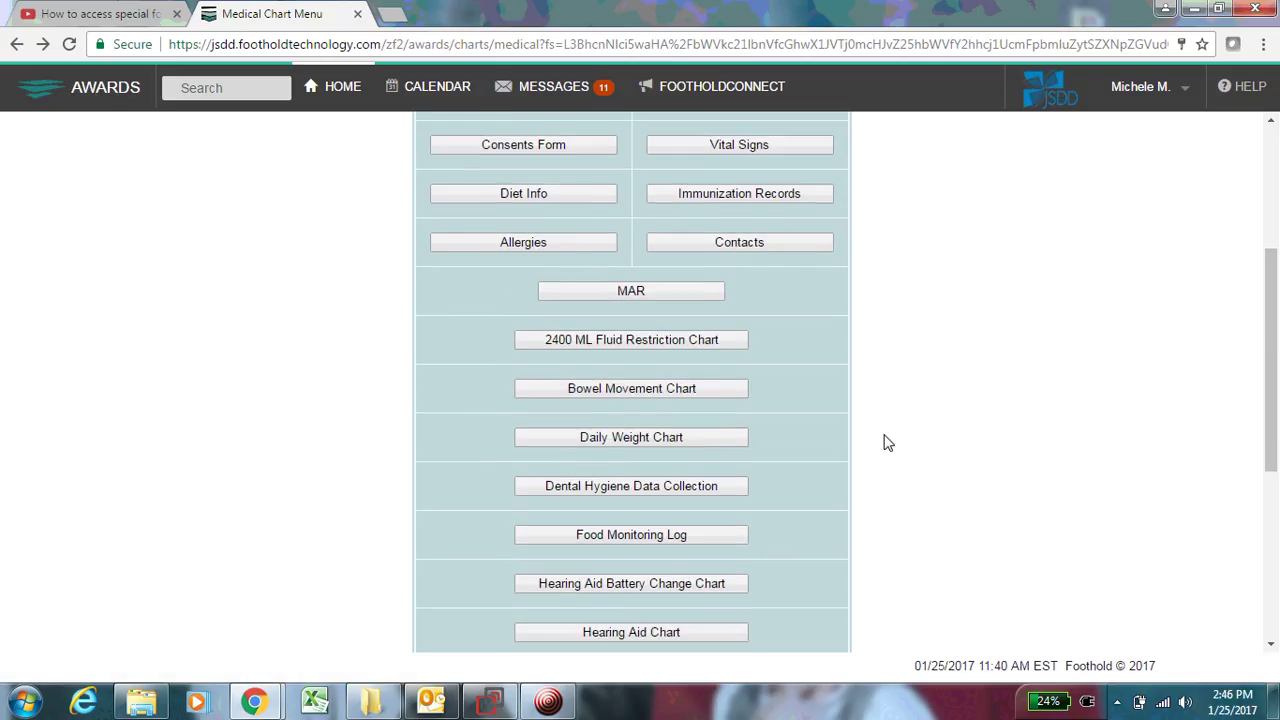
pyautogui.scroll(-7, 885, 443)
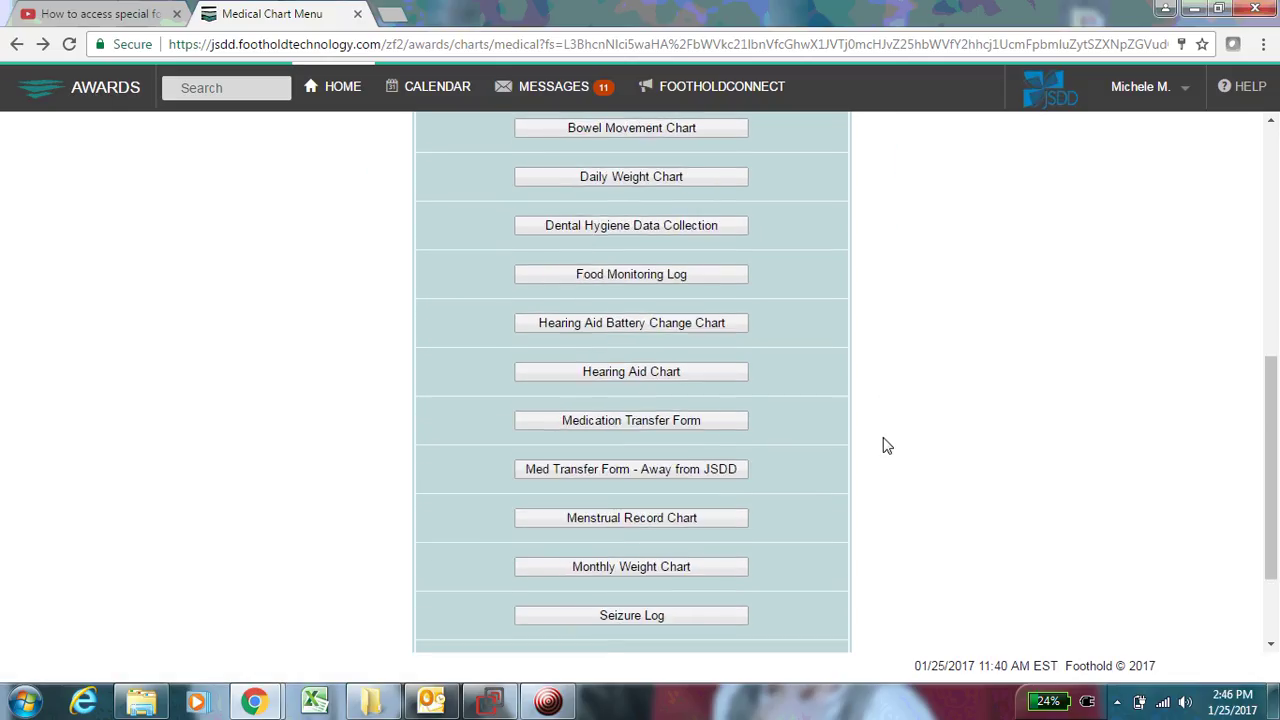
pyautogui.scroll(4, 885, 445)
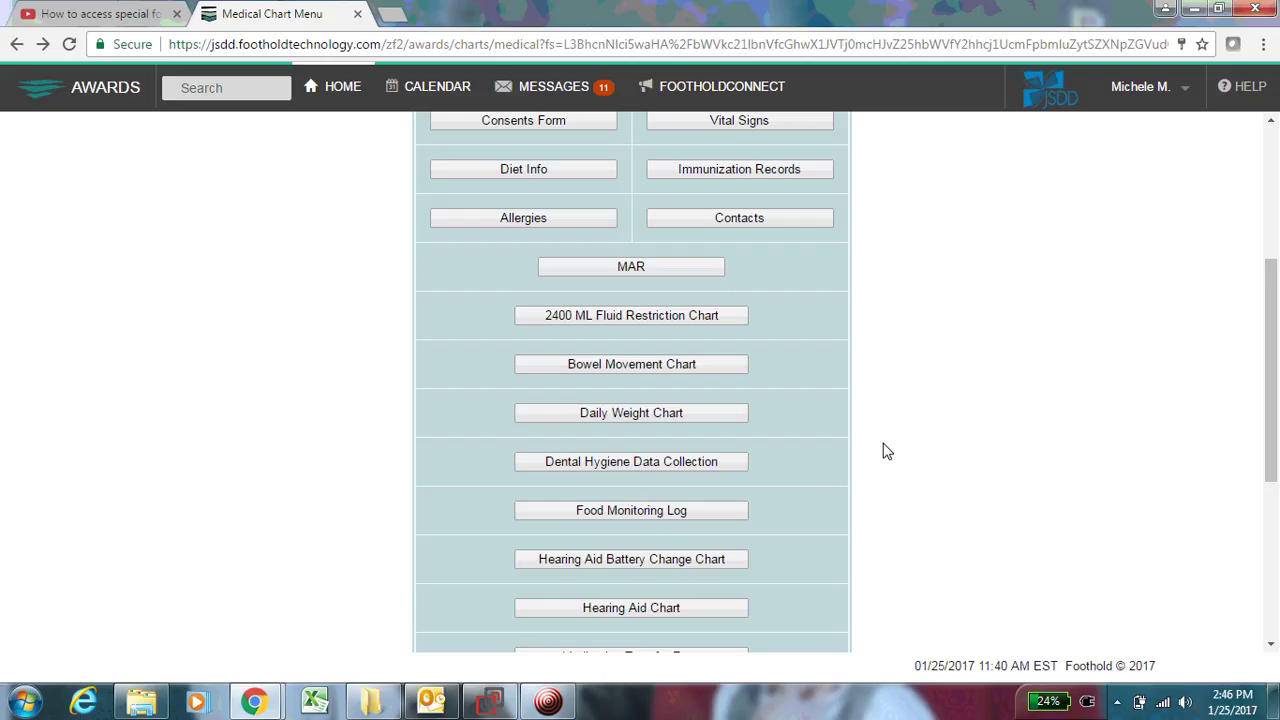
pyautogui.scroll(-1, 885, 452)
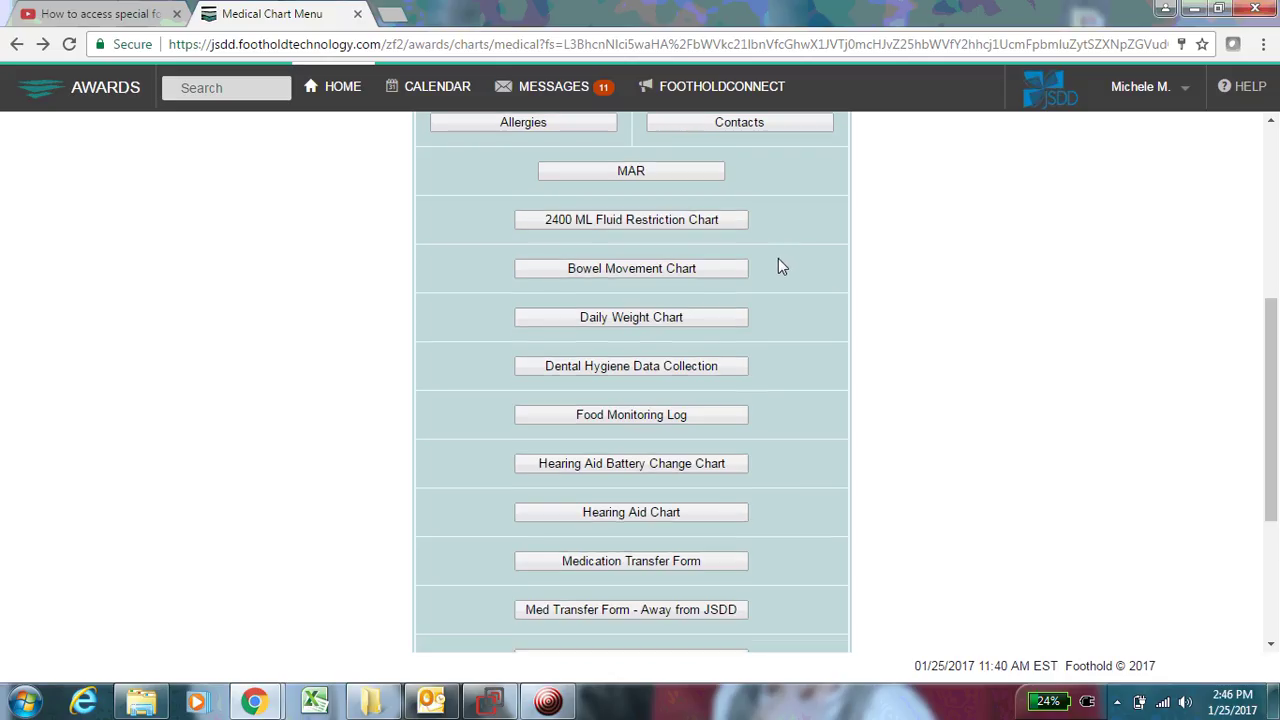
pyautogui.scroll(-3, 779, 264)
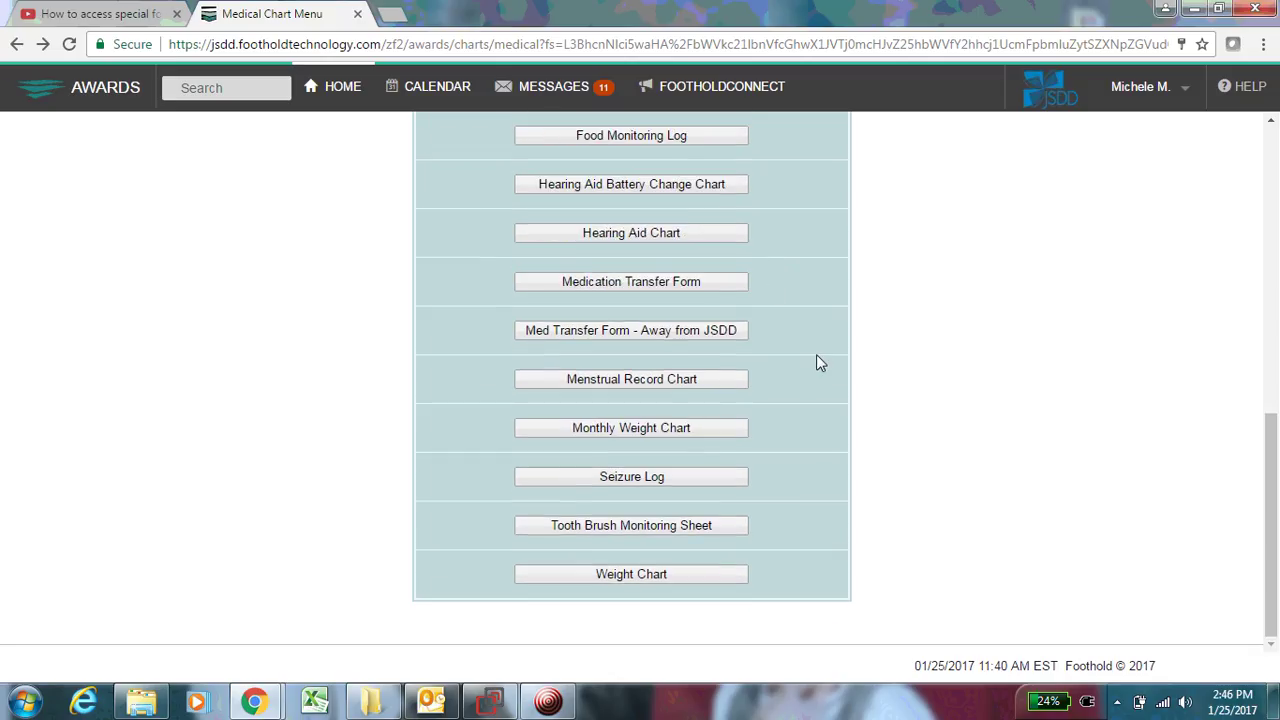
pyautogui.scroll(4, 816, 356)
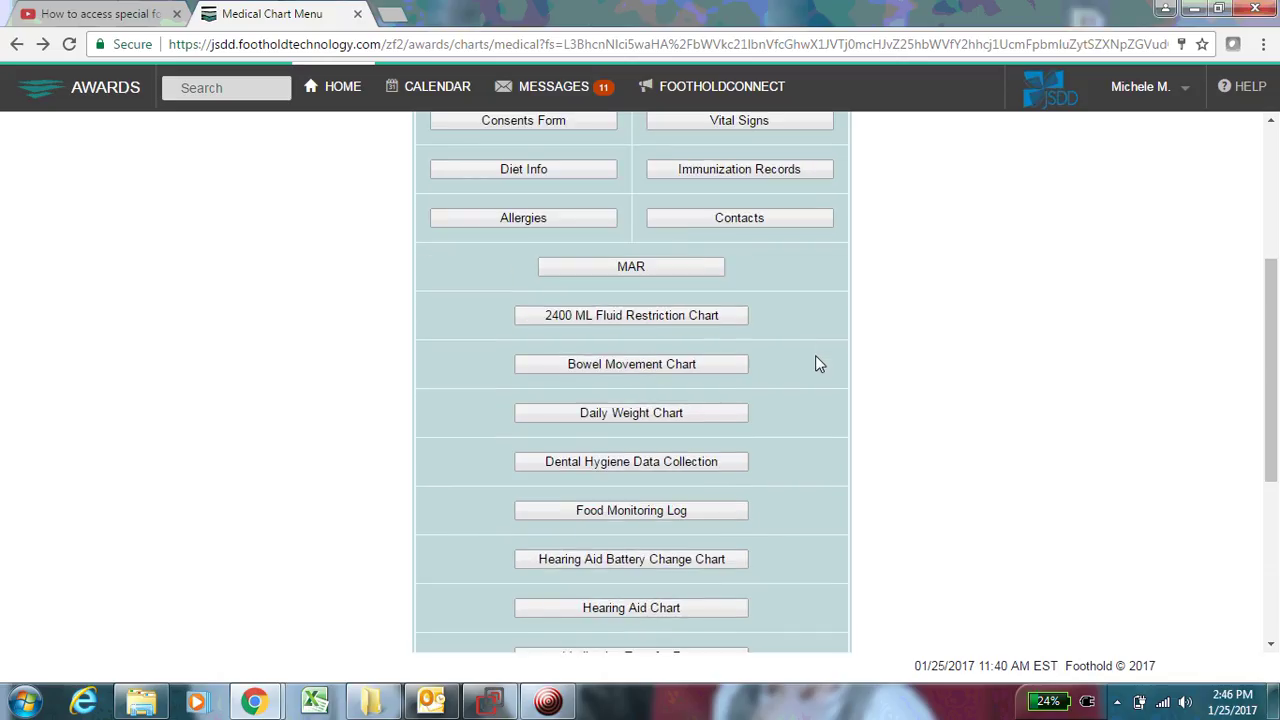
pyautogui.scroll(3, 814, 364)
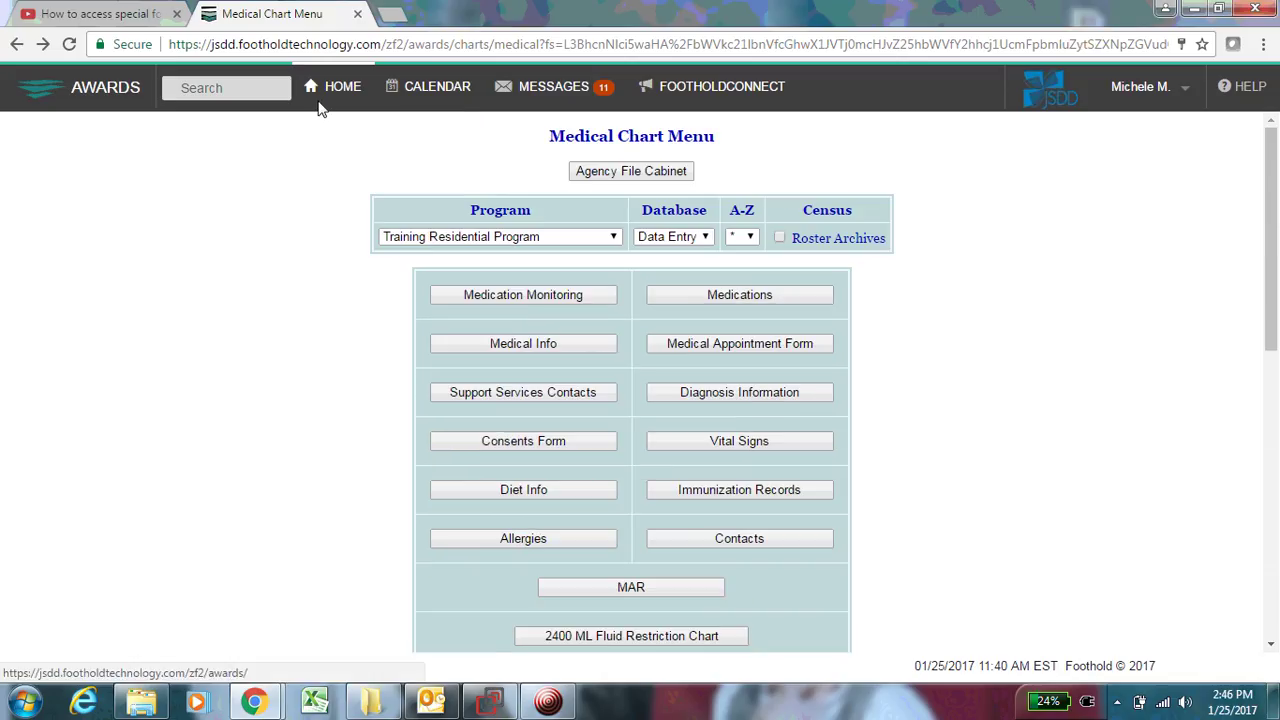
# - Open the Resident Services Menu from the Home chart activities and review its individual and group forms
pyautogui.click(323, 91)
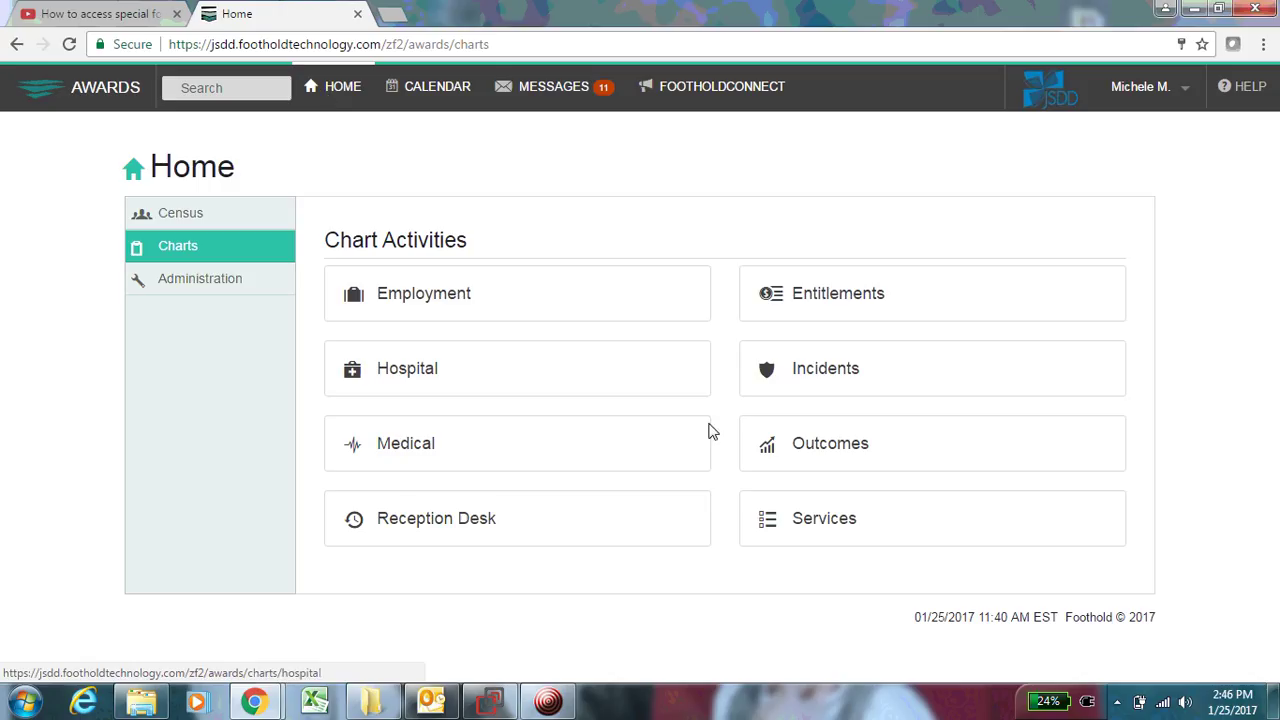
pyautogui.click(817, 522)
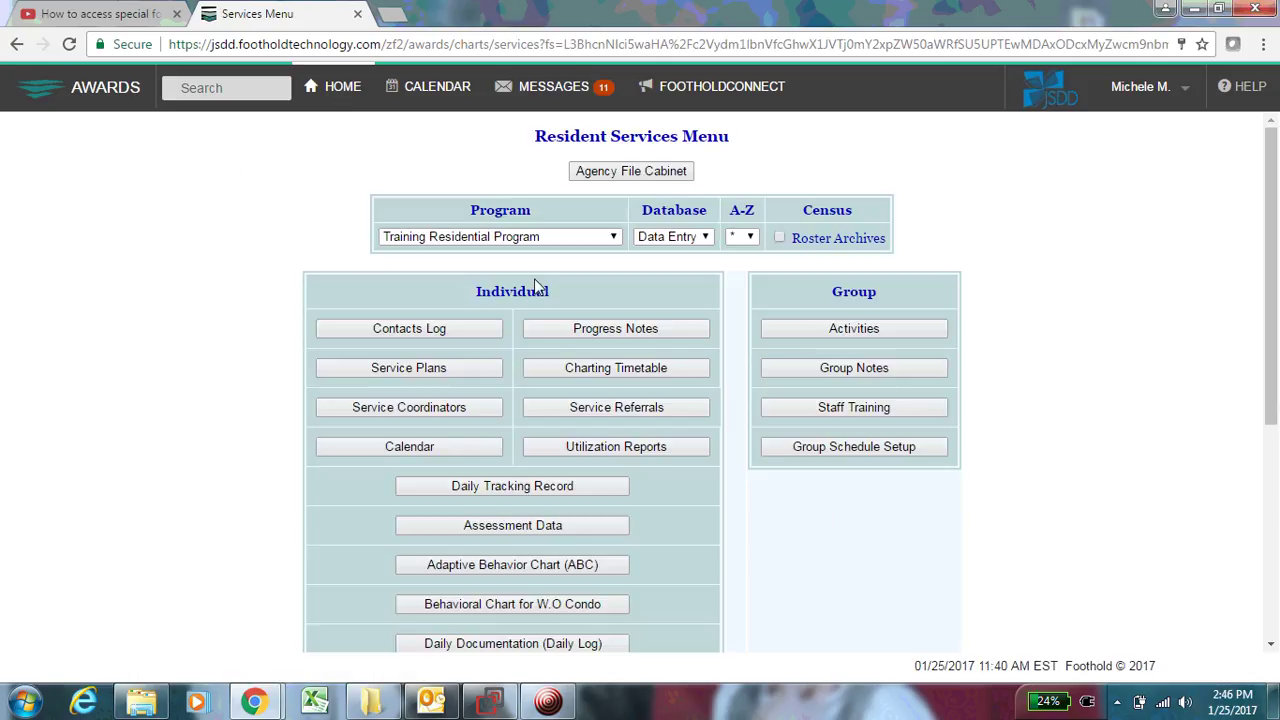
pyautogui.moveTo(1273, 256); pyautogui.dragTo(1273, 323)
pyautogui.moveTo(1275, 318); pyautogui.dragTo(1278, 283)
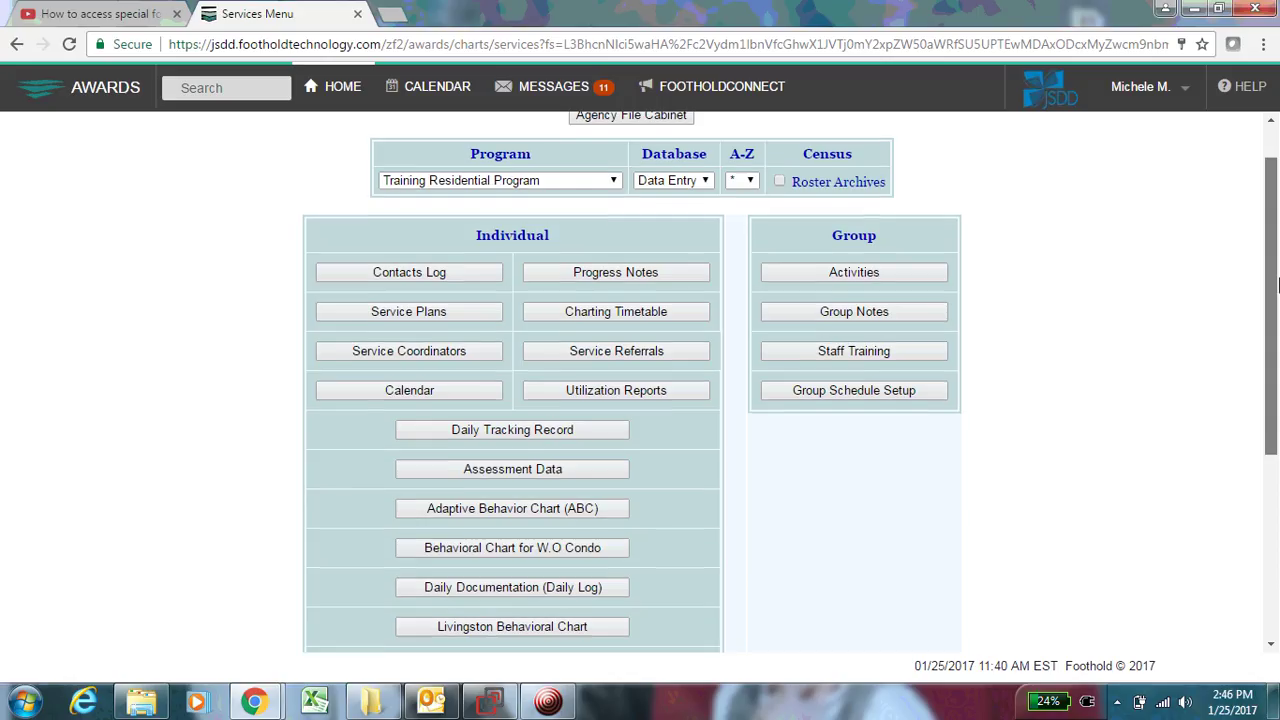
pyautogui.moveTo(1278, 285); pyautogui.dragTo(1263, 480)
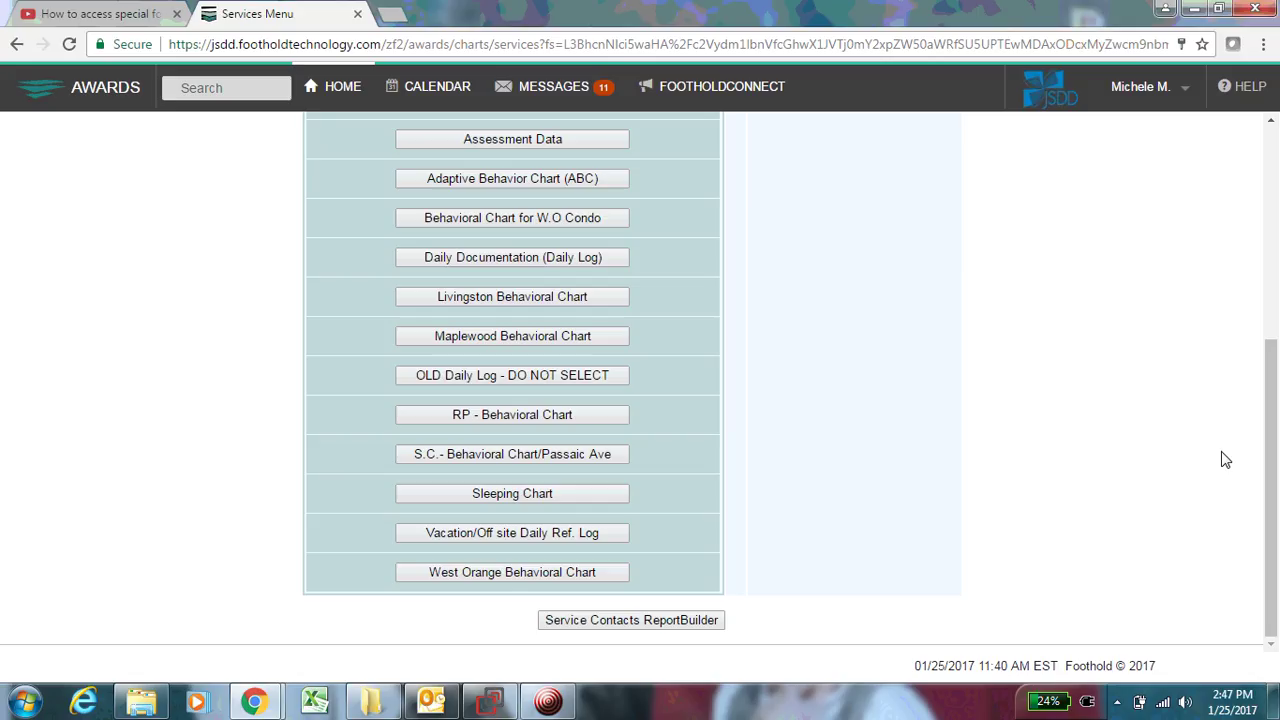
pyautogui.scroll(4, 1224, 461)
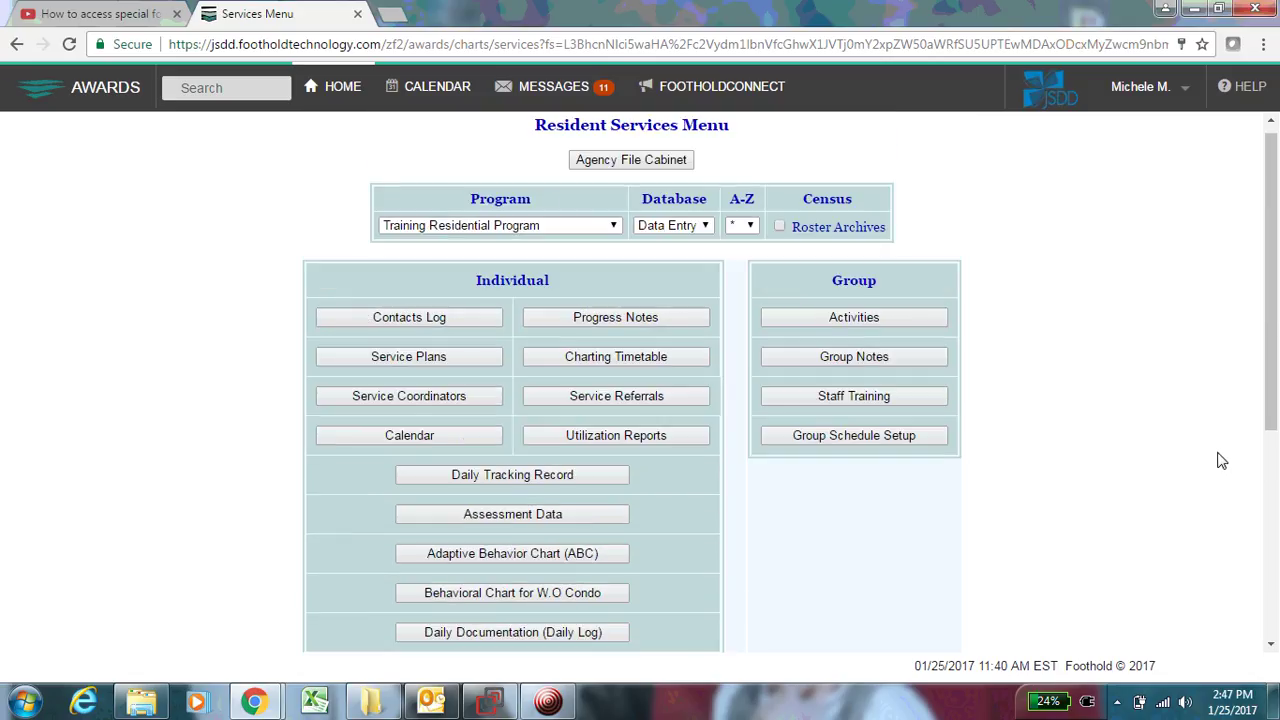
pyautogui.scroll(1, 1222, 460)
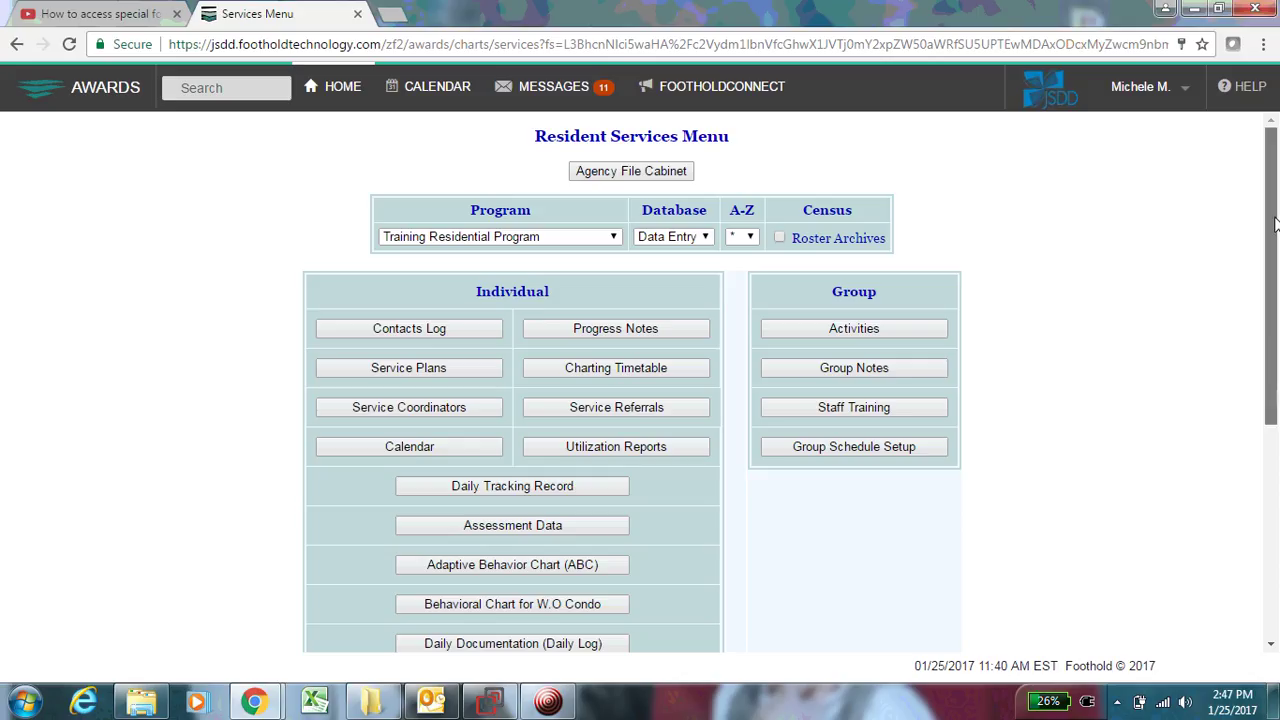
pyautogui.moveTo(1274, 224); pyautogui.dragTo(1272, 320)
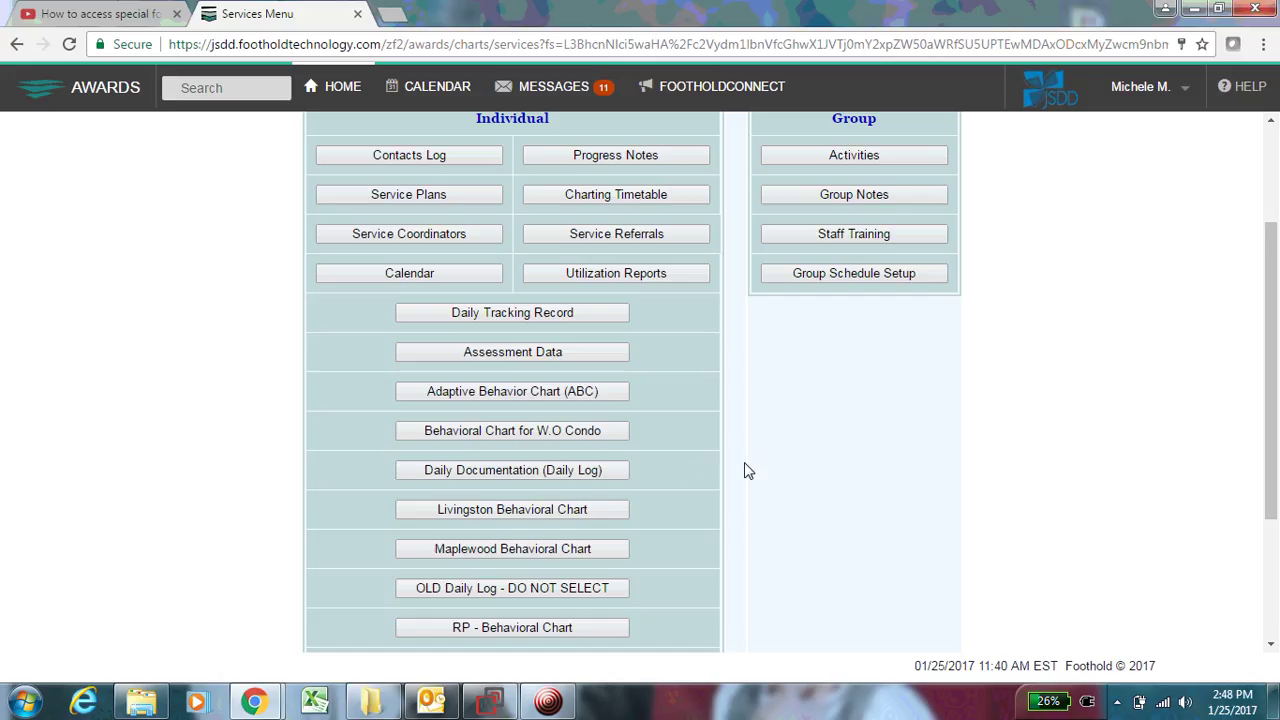
pyautogui.scroll(2, 744, 462)
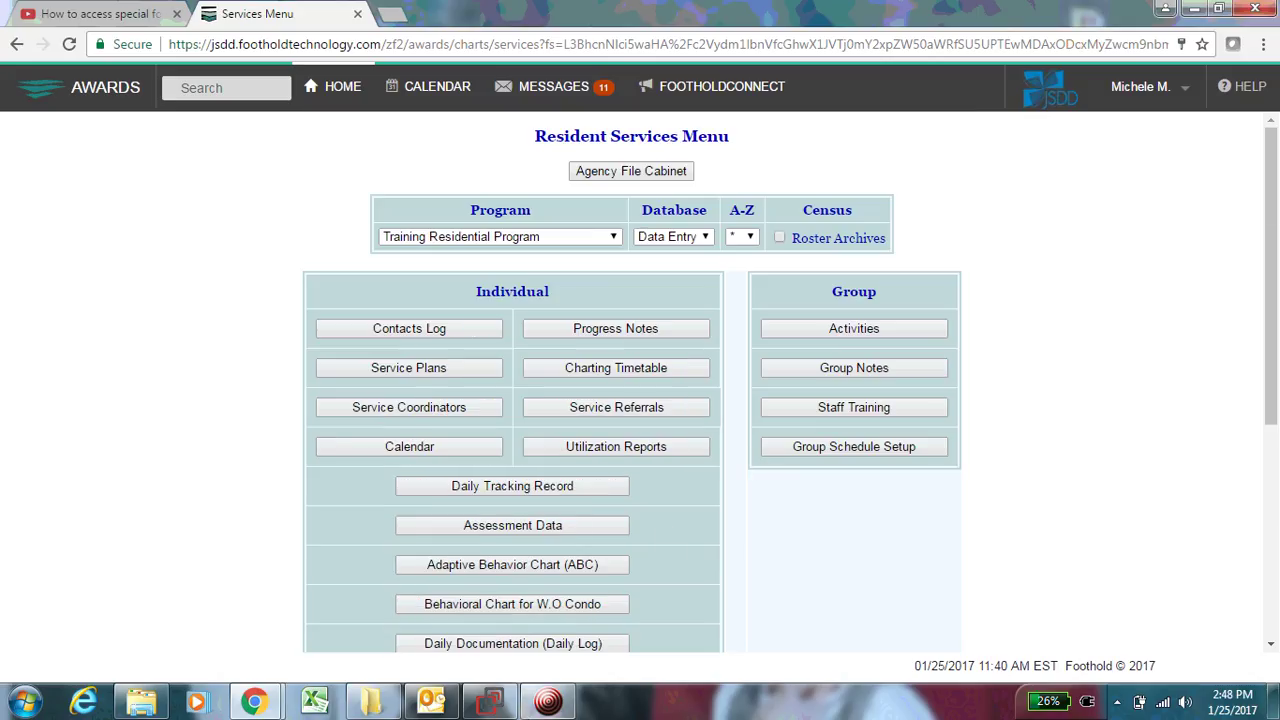
pyautogui.click(552, 704)
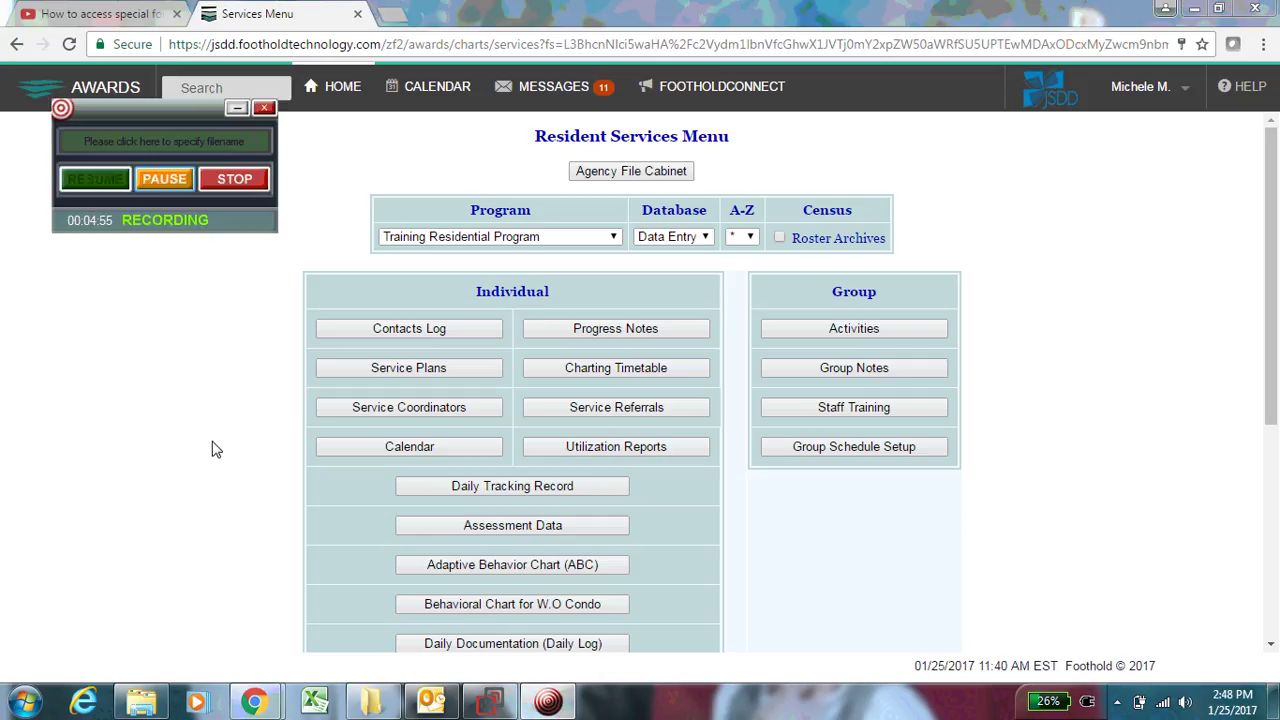